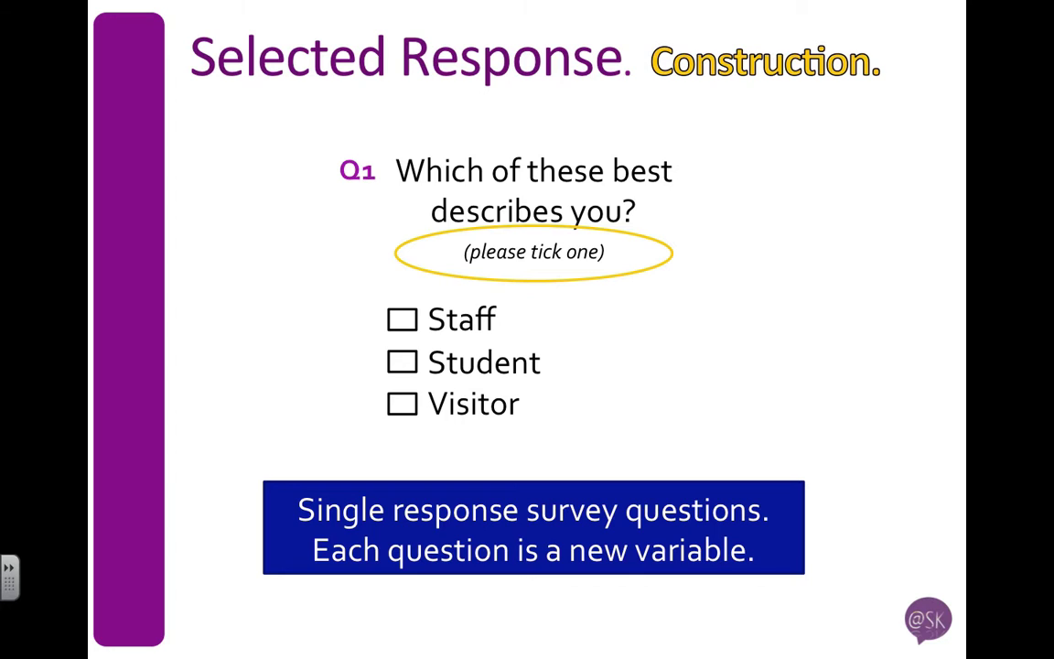
Advance the slide to reveal codes 1, 2, 3 beside Staff, Student and Visitor
key(Right)
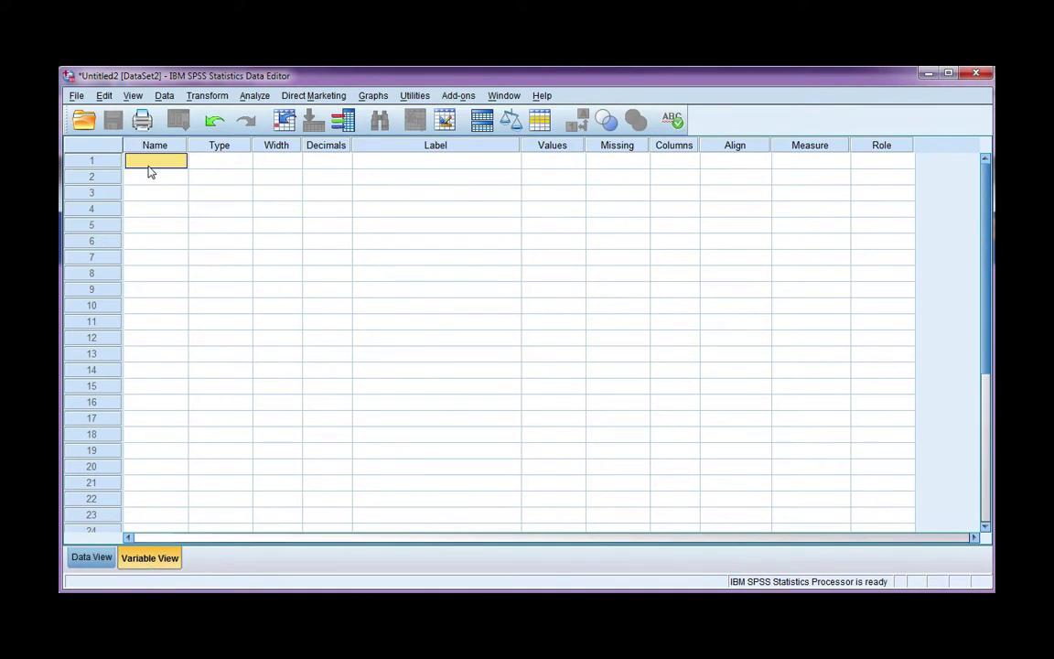
Name the variable Role, set 0 decimals, and label it 'Participant role at university'
text(Role)
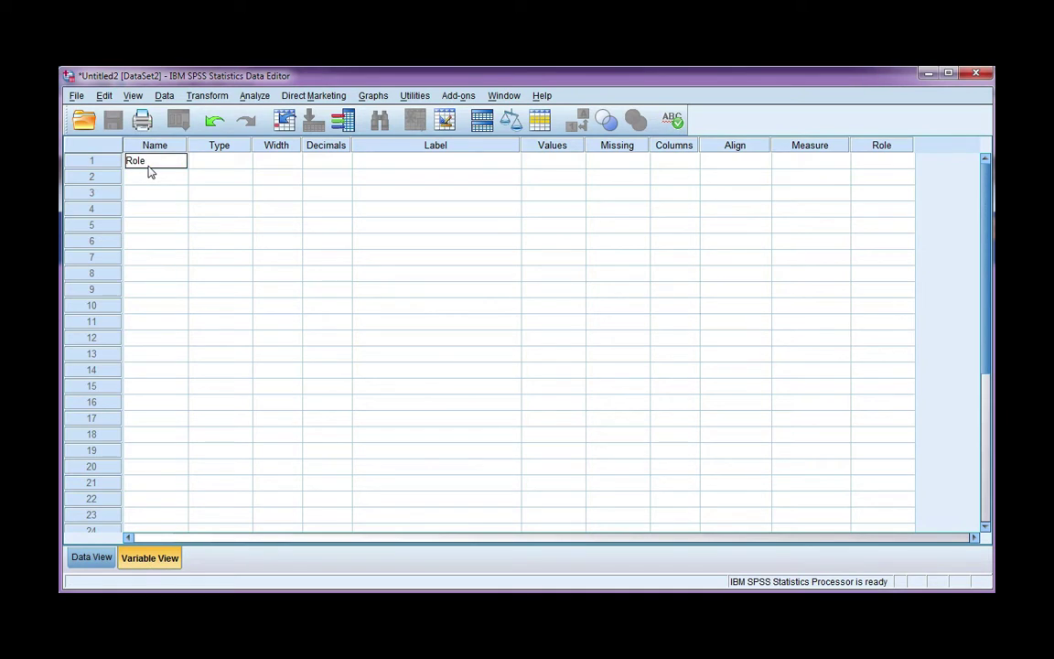
key(Return)
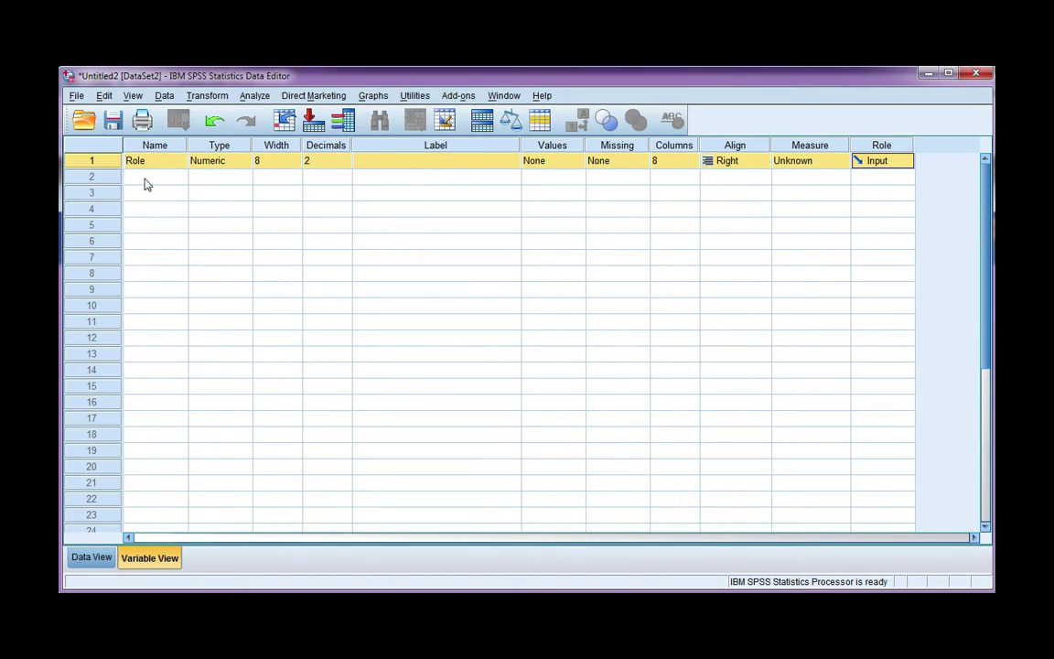
click(235, 162)
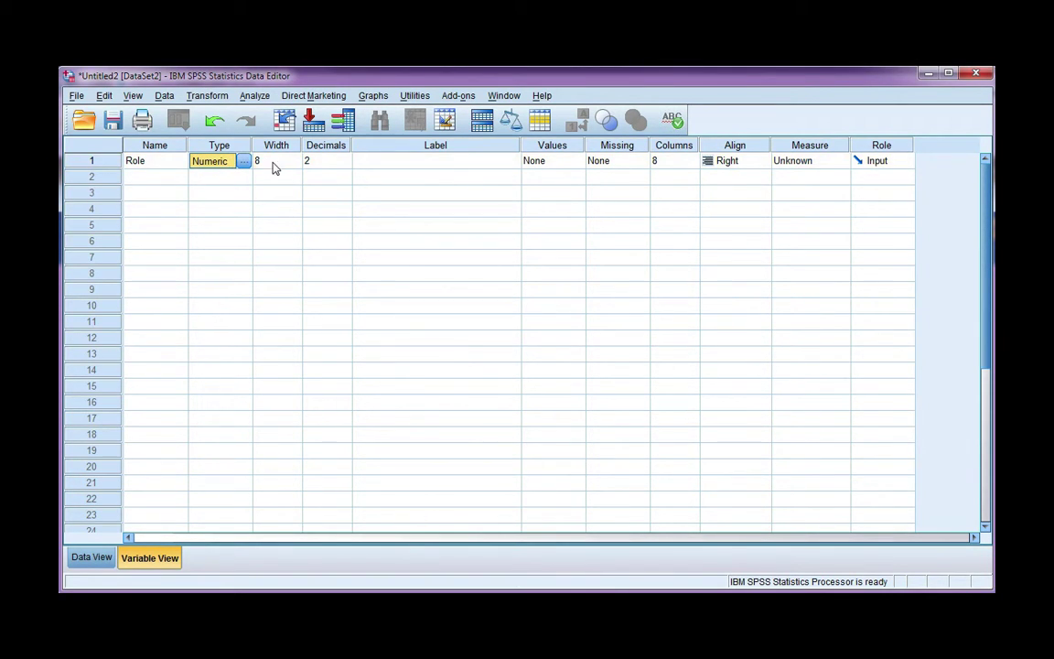
click(347, 165)
text(0)
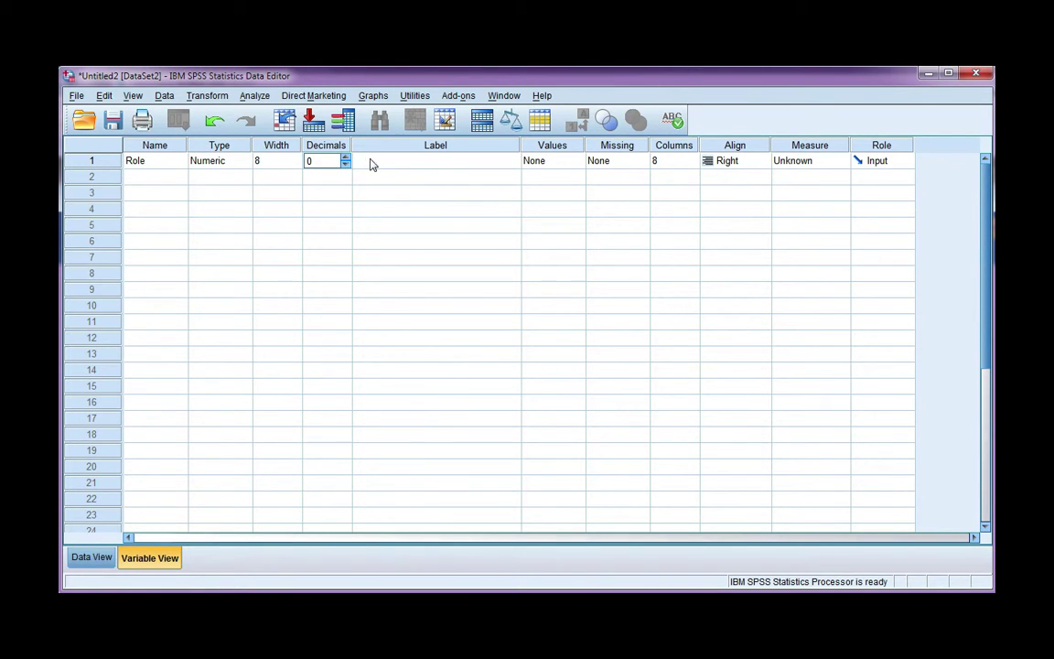
click(375, 163)
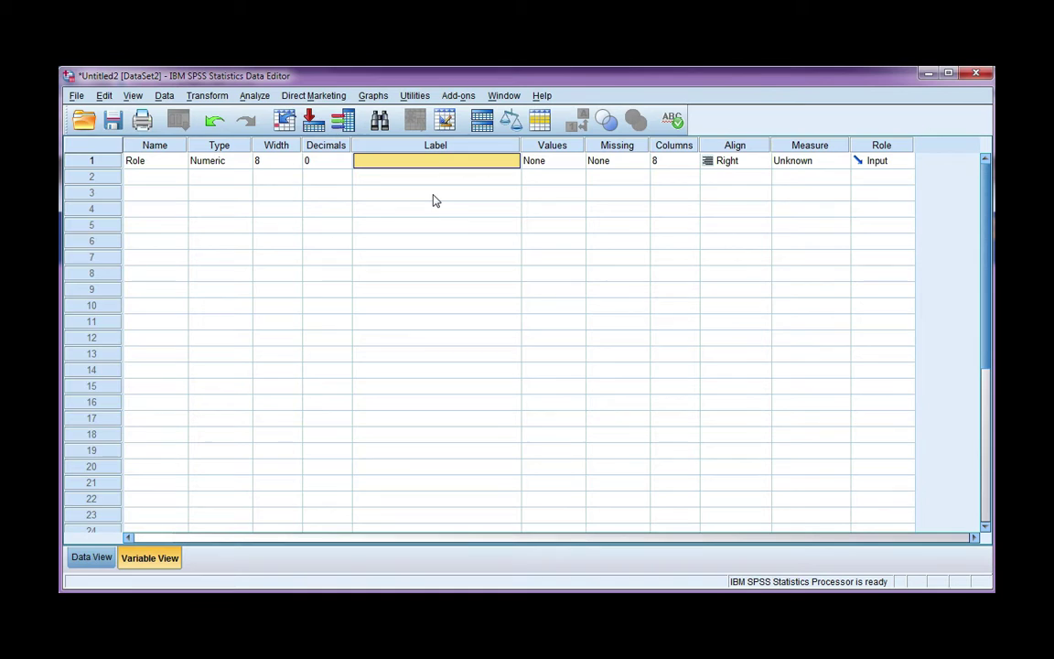
text(Parti)
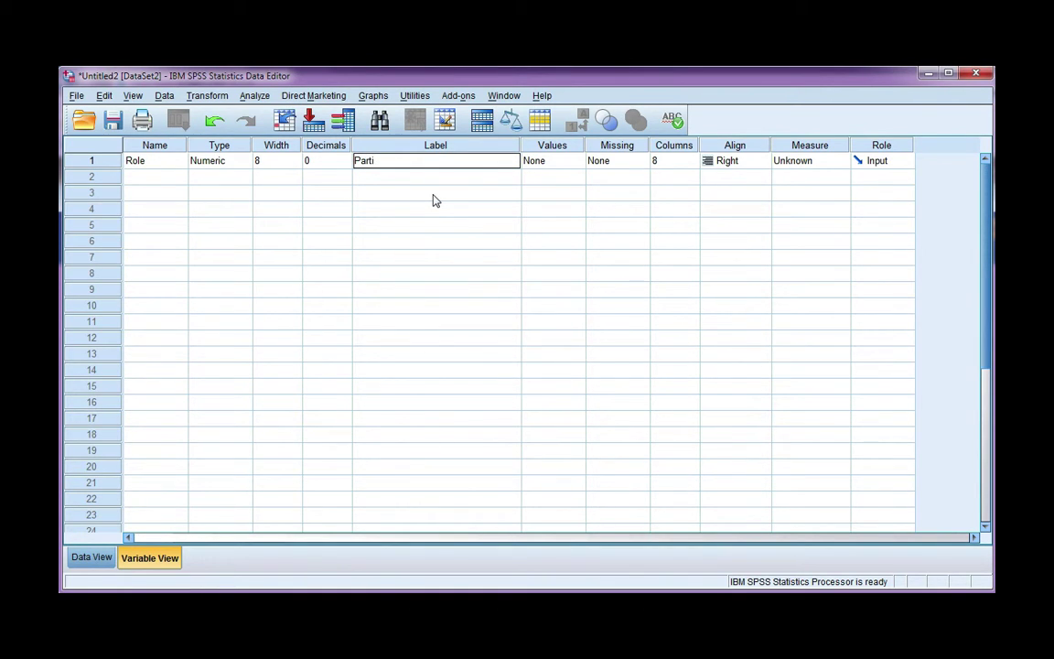
text(cipan)
text(t role at univer)
text(sity)
key(Return)
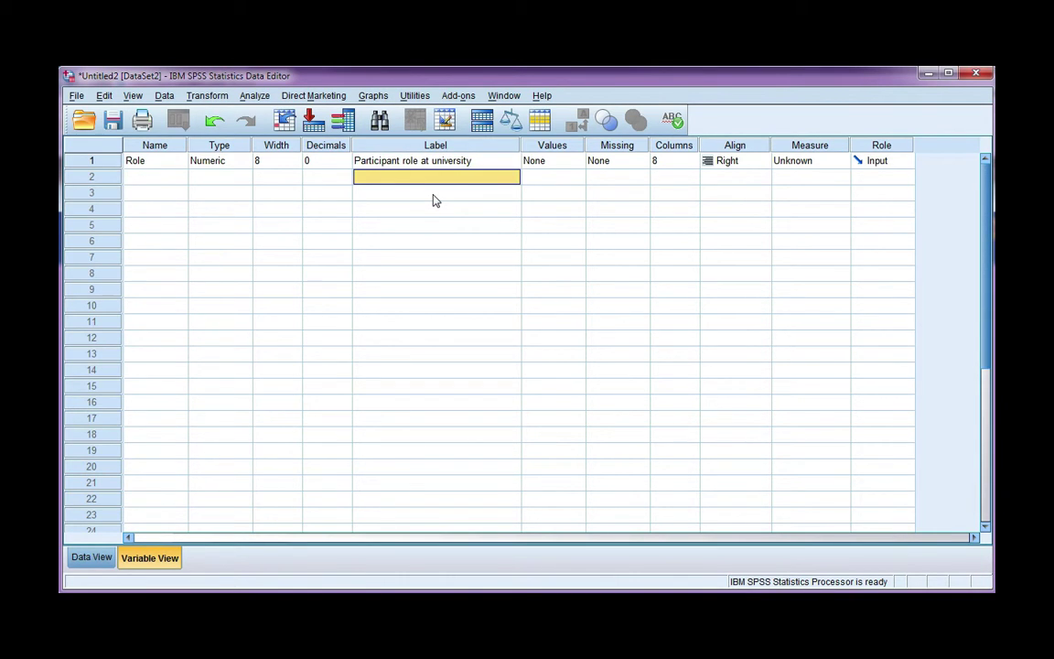
Add the first value label for Role: 1 = Staff
click(549, 162)
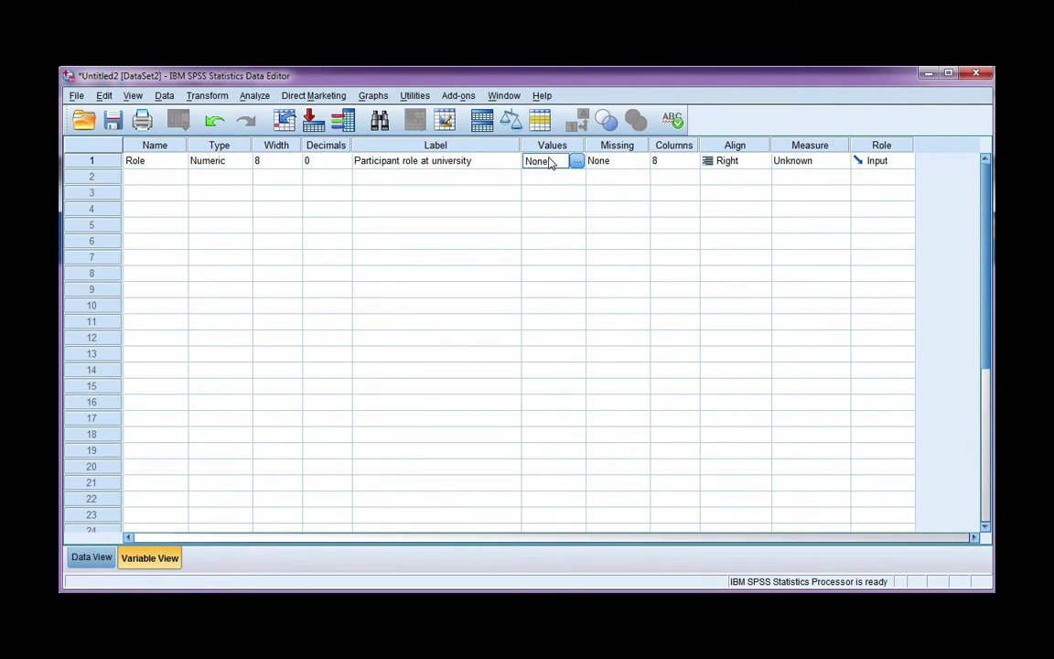
click(576, 162)
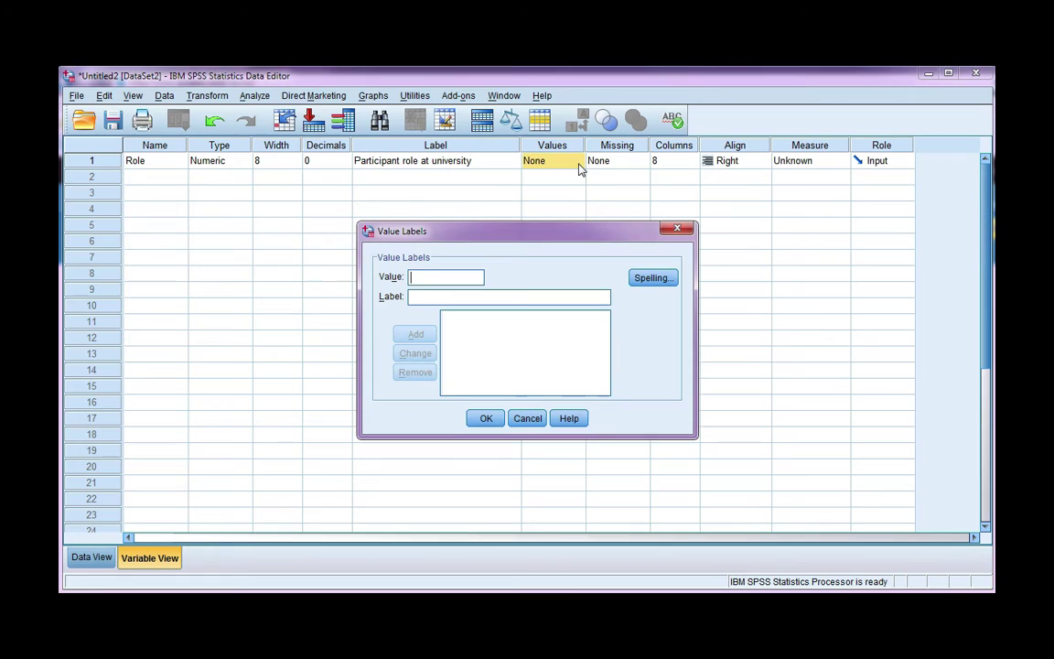
text(1)
key(Tab)
text(Staf)
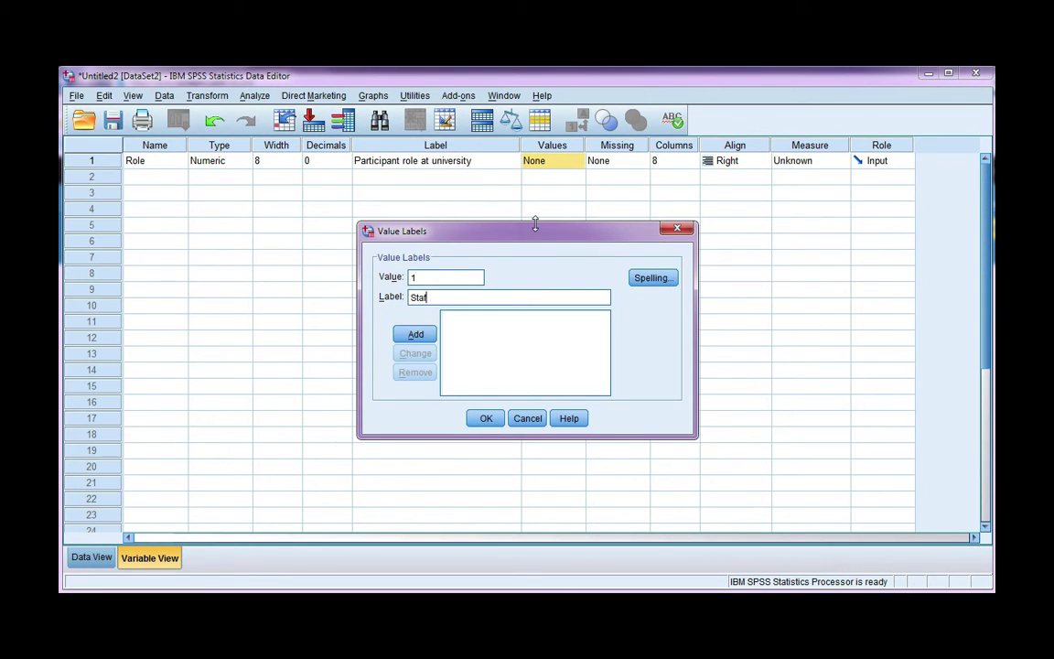
text(f)
click(416, 334)
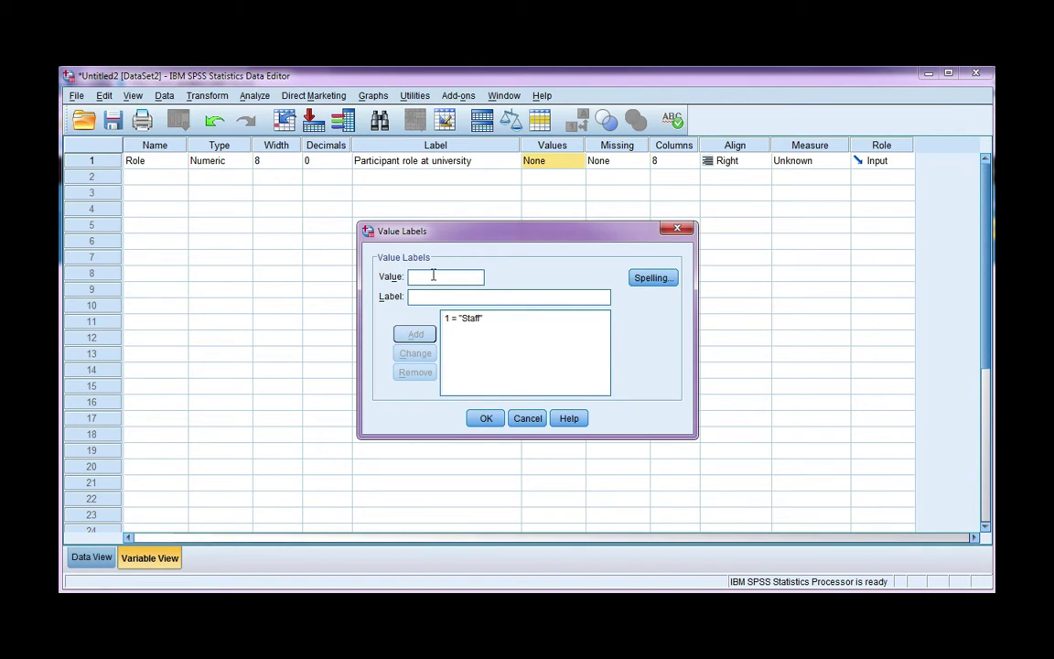
Add the remaining value labels 2 = Student and 3 = Visitor
text(2)
key(Tab)
text(S)
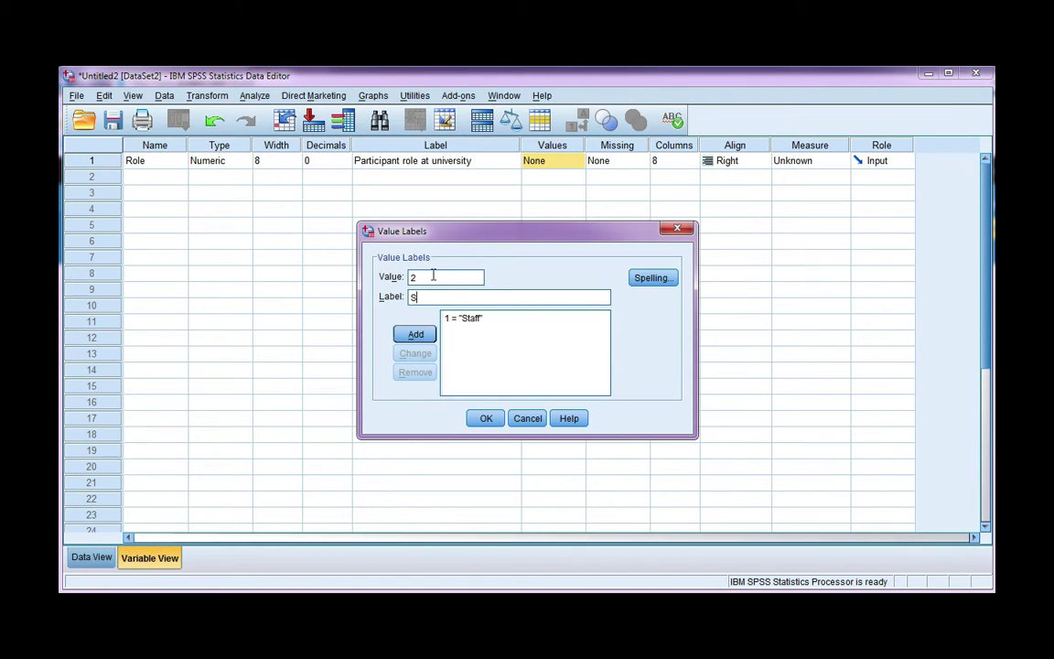
text(tudent)
key(Return)
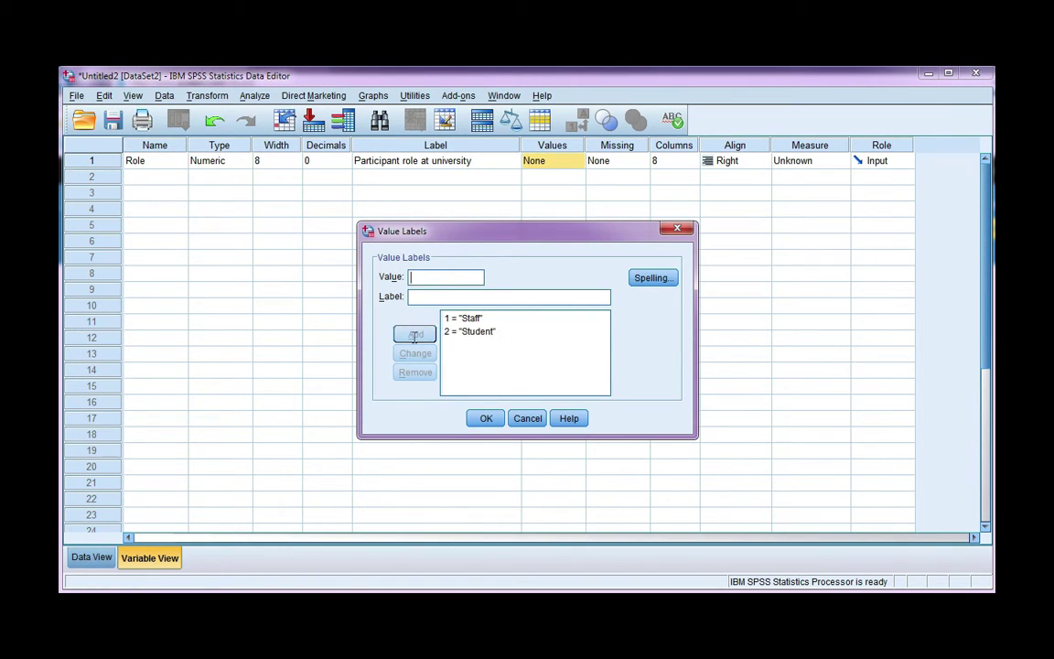
text(3)
key(Tab)
text(Visitor)
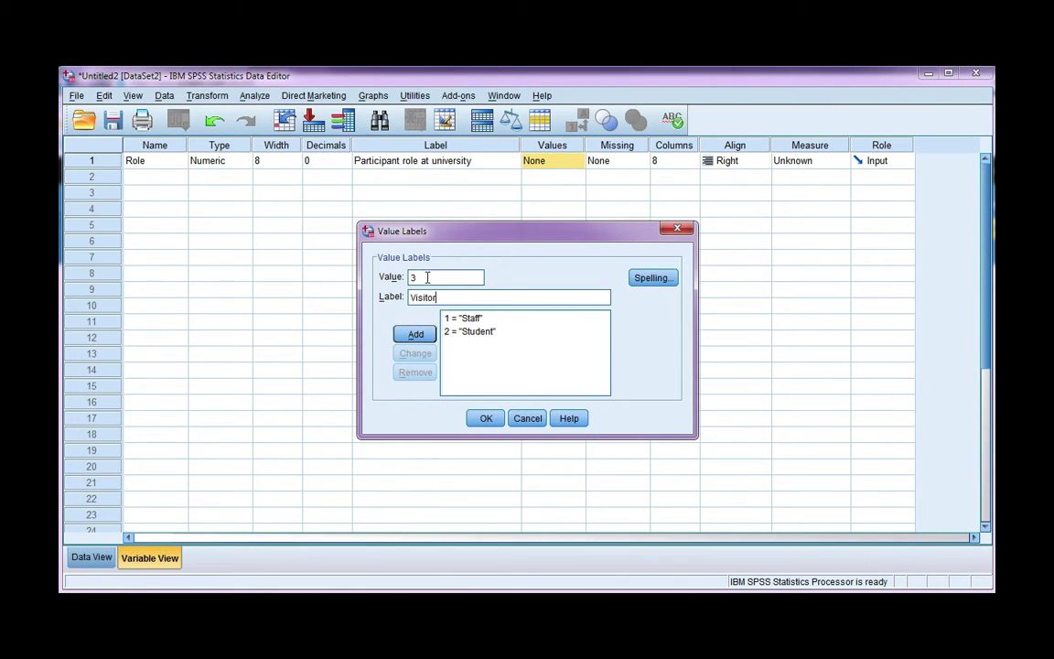
click(416, 335)
Confirm the value labels and set Role's measurement level to Nominal
click(488, 421)
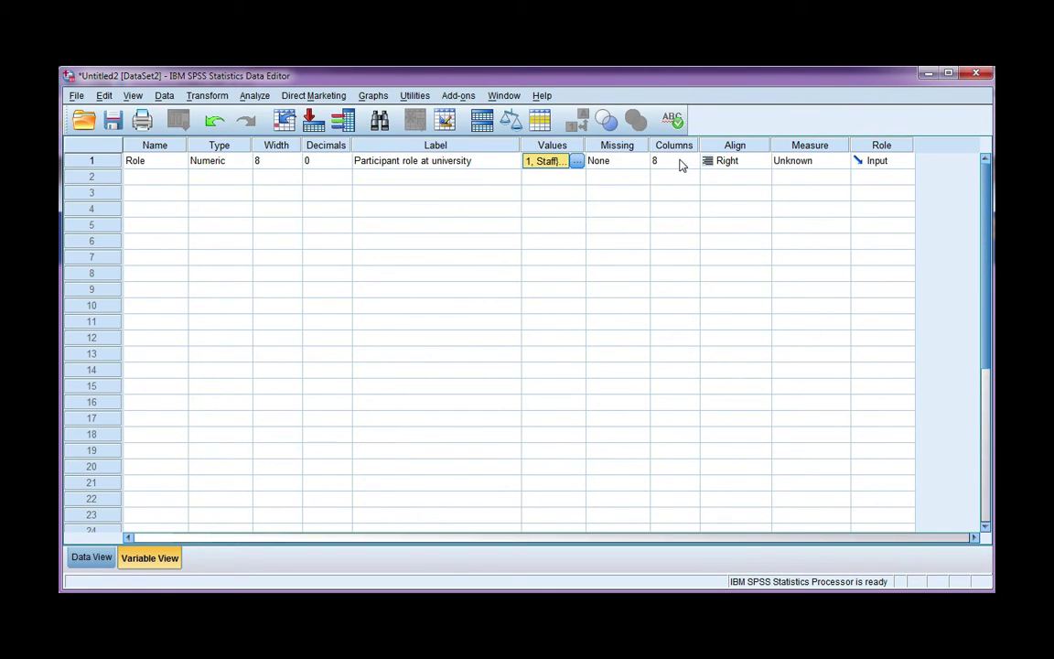
click(814, 161)
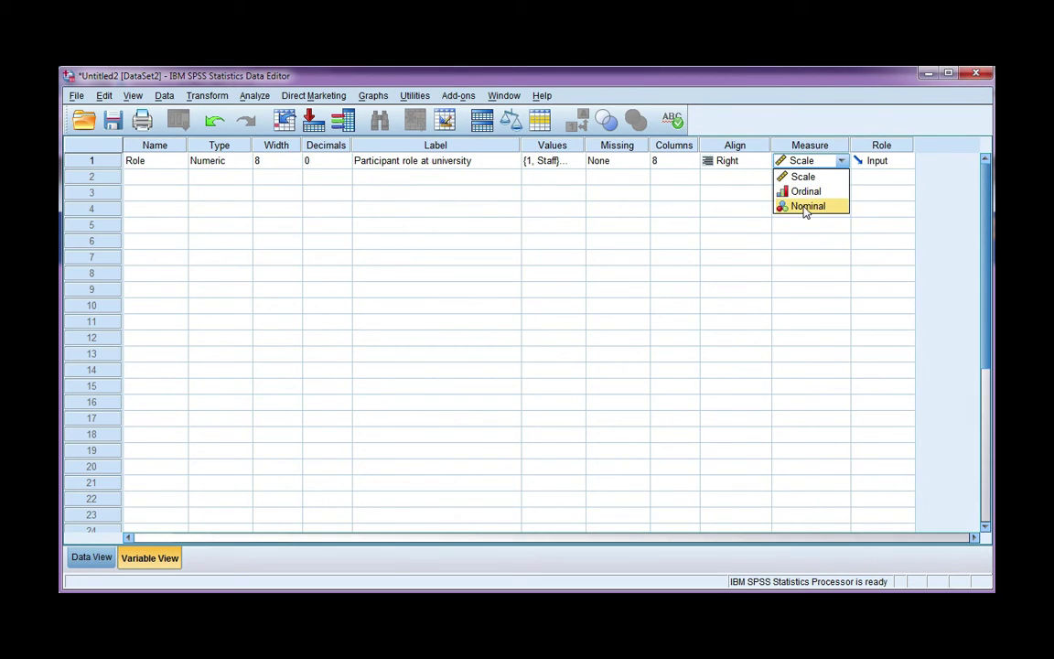
click(805, 208)
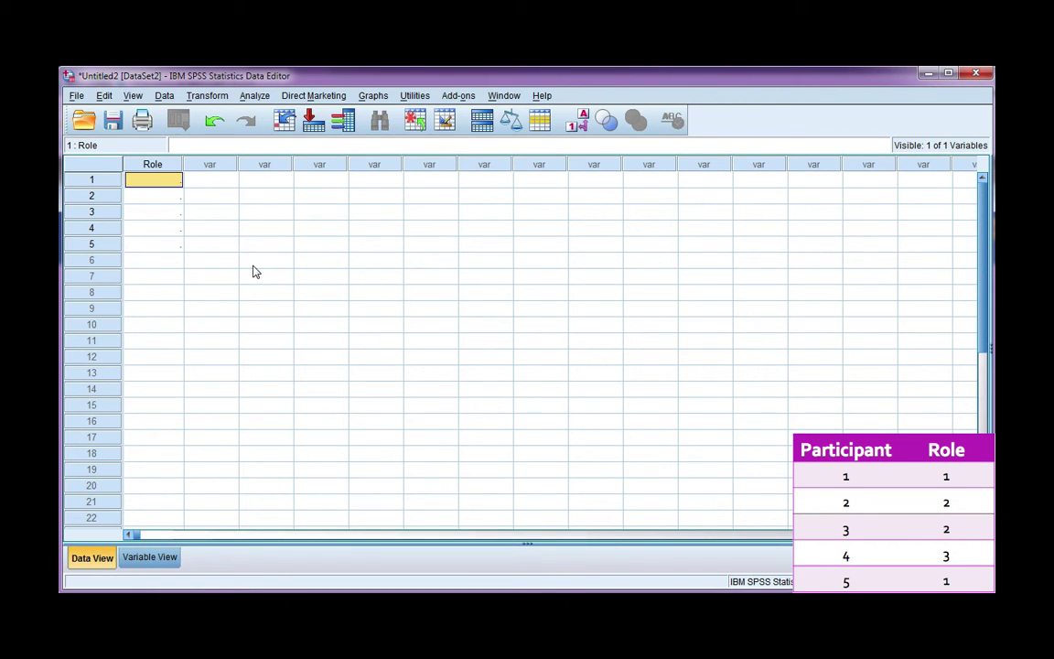
Enter Role codes 1, 2, 2, 3, 1 and display them as value labels
text(1)
key(Return)
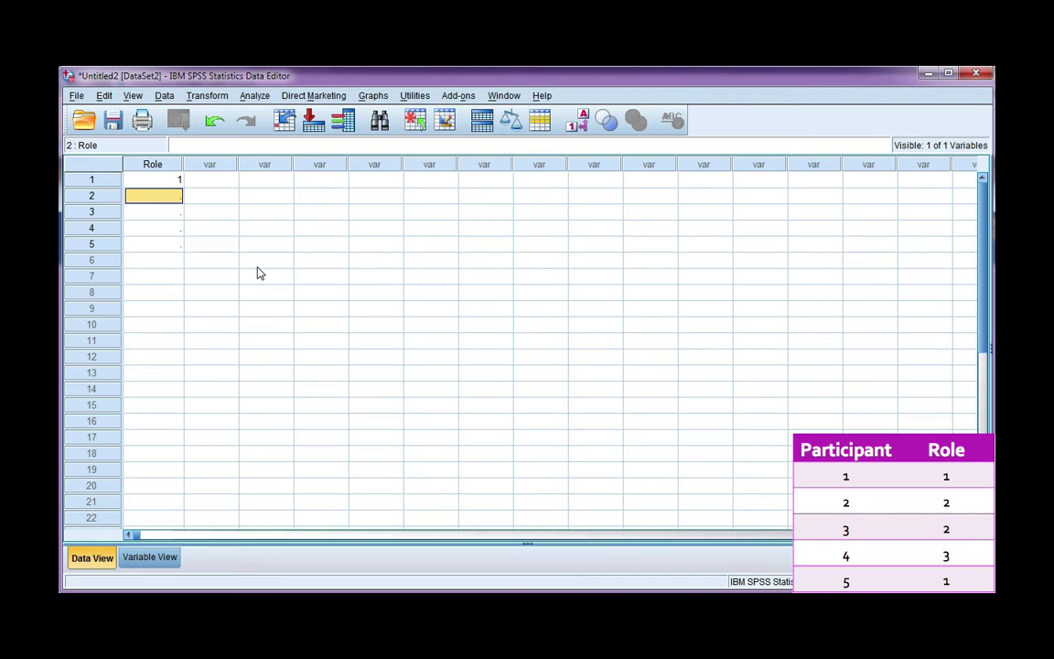
text(2)
key(Return)
text(2)
key(Return)
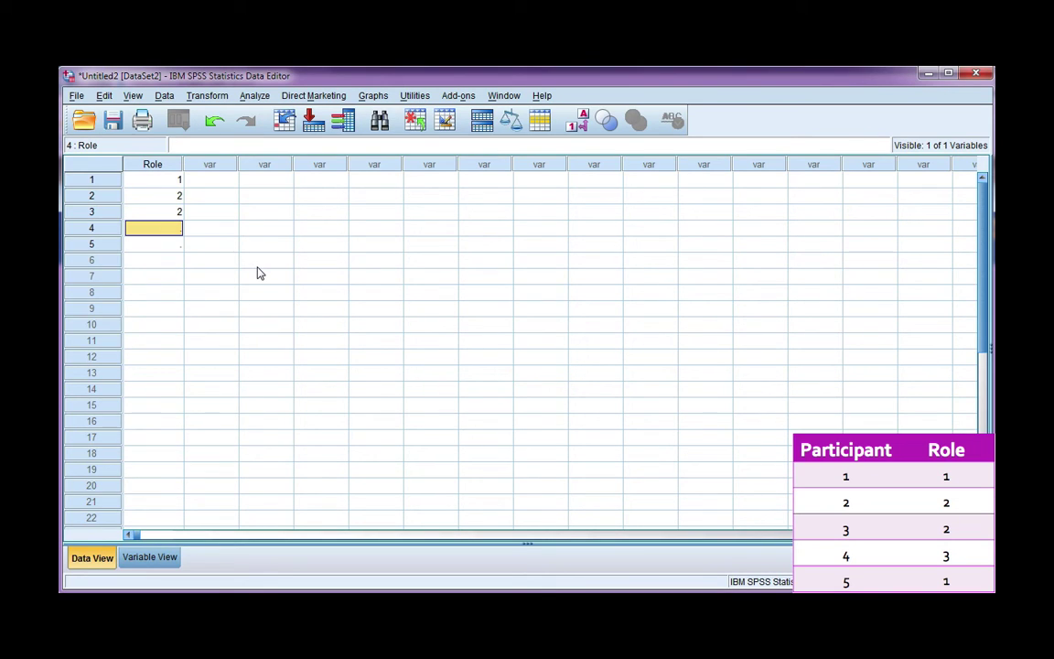
text(3)
key(Return)
text(1)
key(Return)
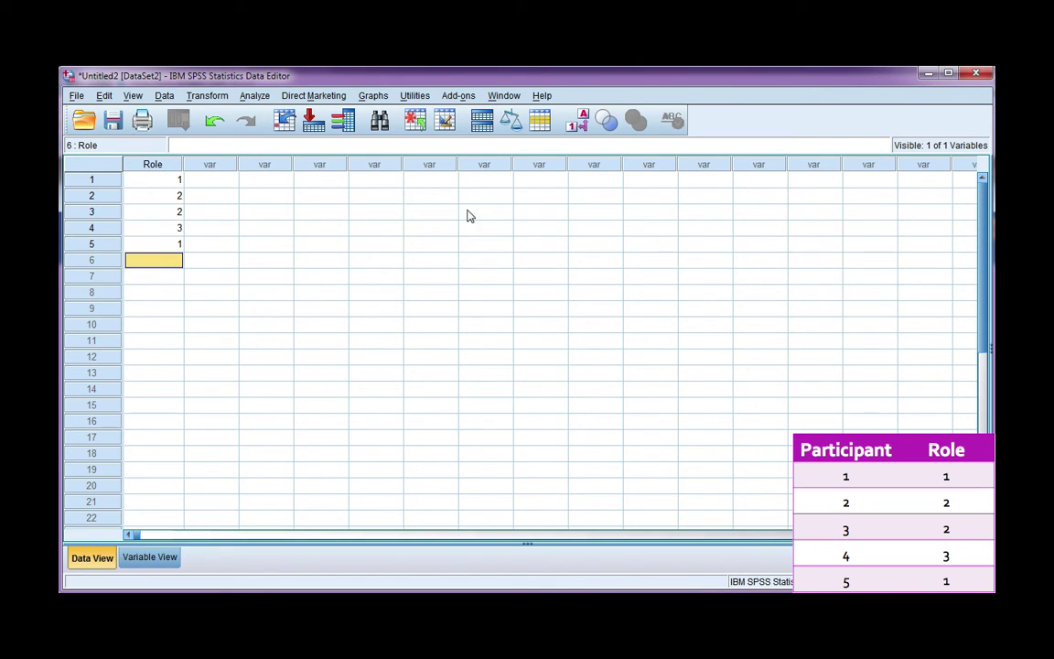
click(579, 126)
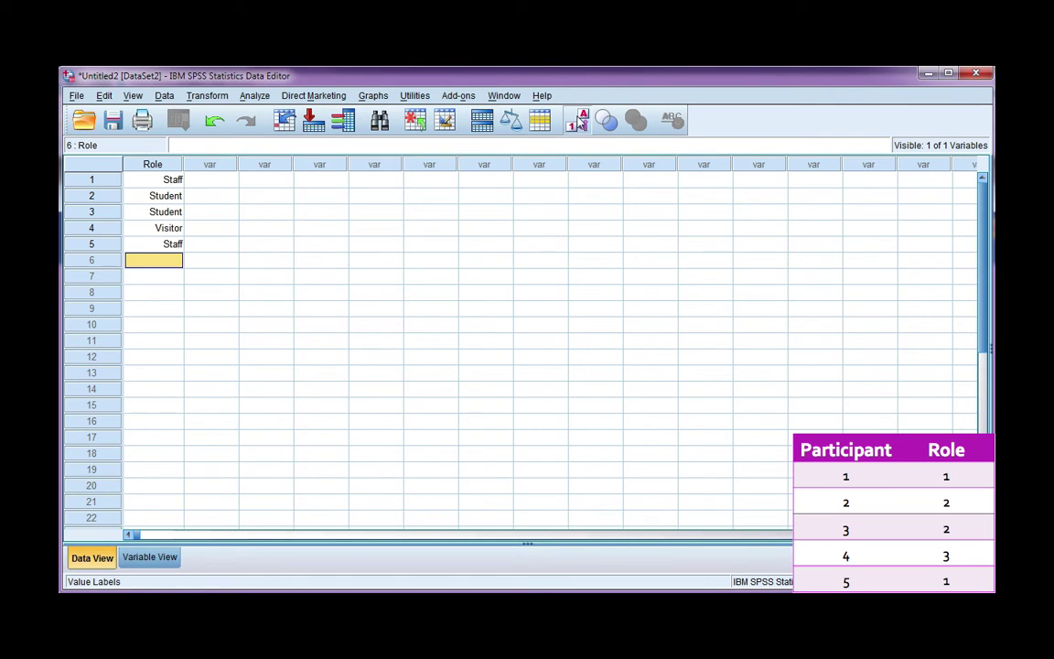